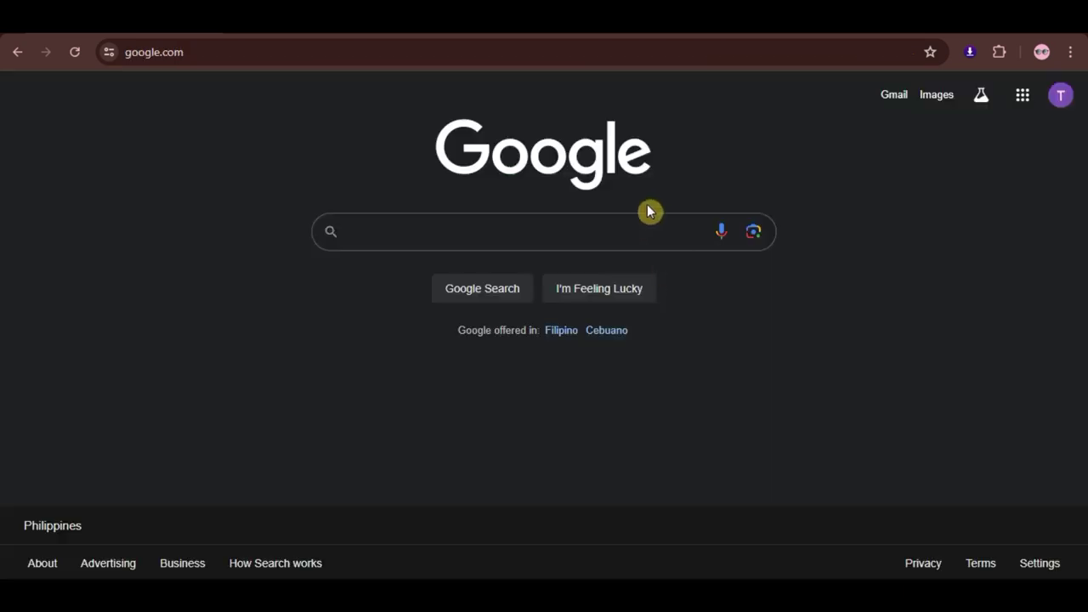
Search Google for "tiktok seller center" and open the TikTok Shop for sellers result.
left_click(635, 221)
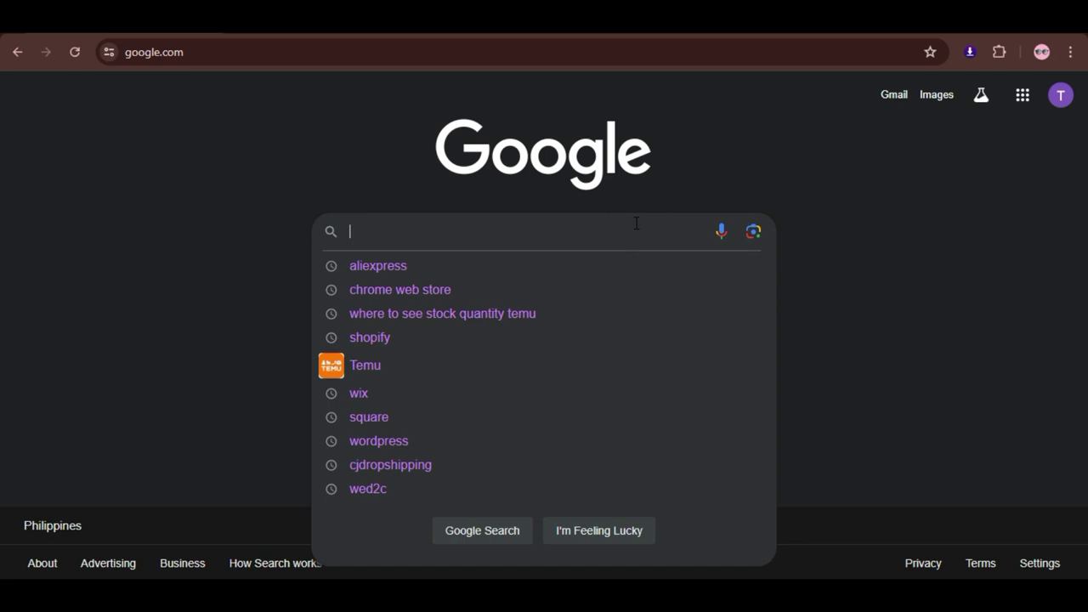
type("sell")
key("BackSpace")
key("BackSpace")
key("BackSpace")
key("BackSpace")
type("tiktok")
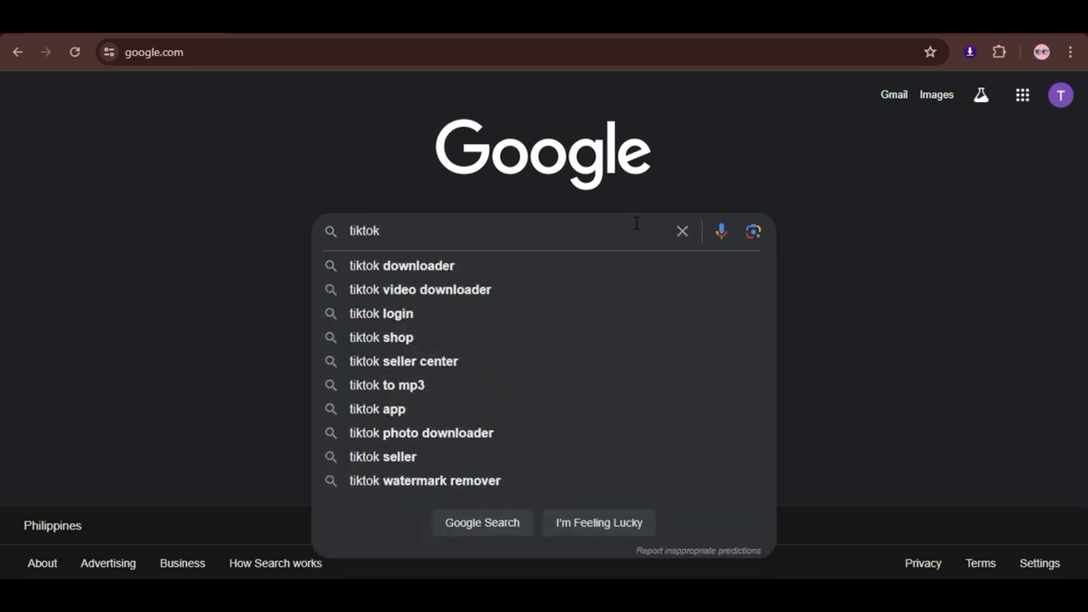
type(" seller center")
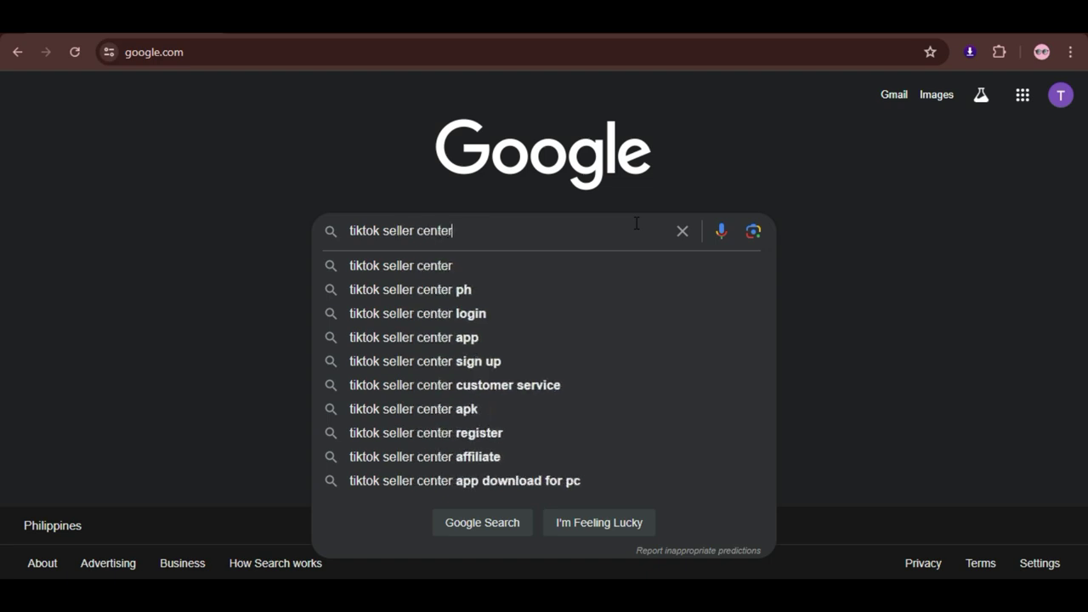
key("Return")
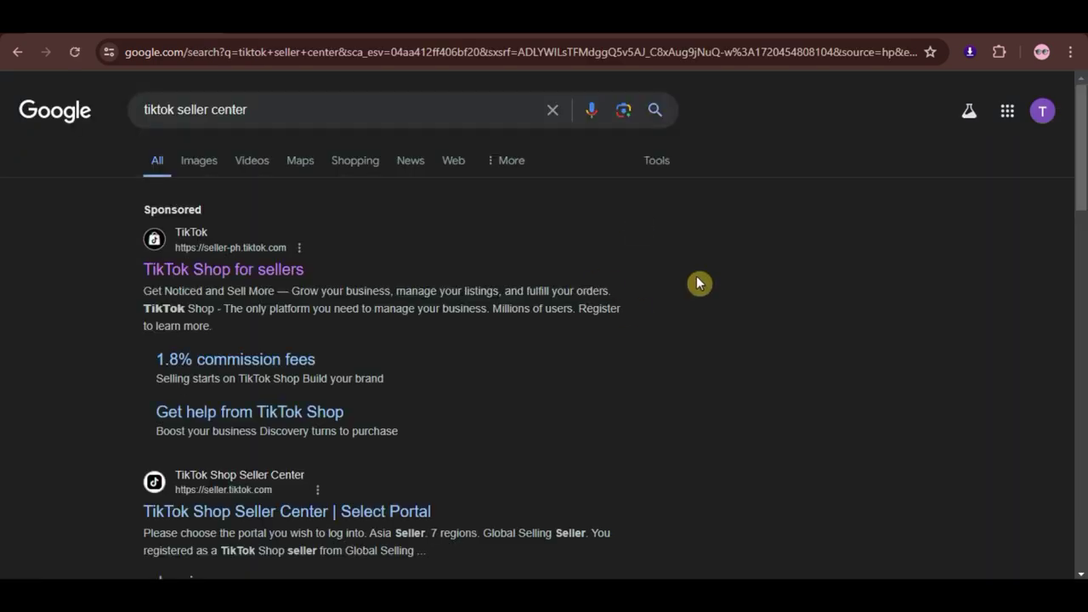
scroll(700, 277, "down", 1)
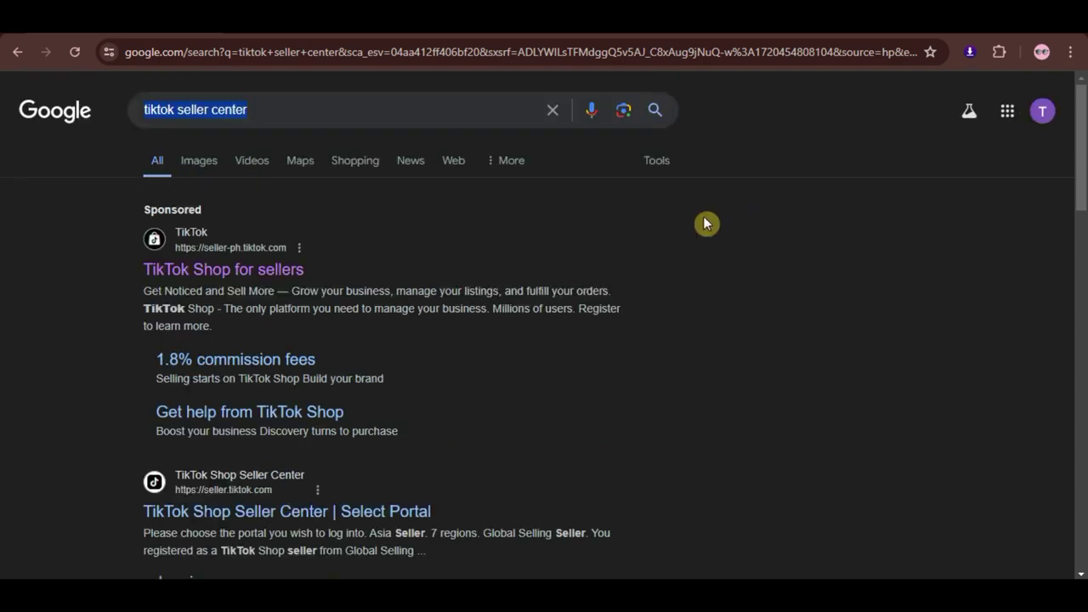
left_click(252, 271)
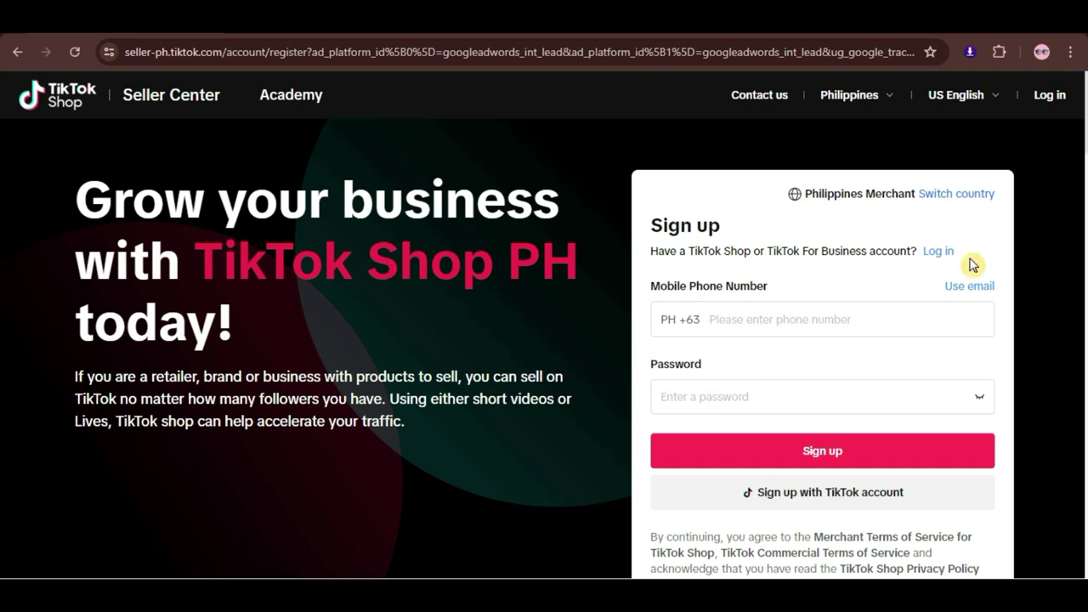
Look through the countries available for merchant sign-up.
left_click(976, 195)
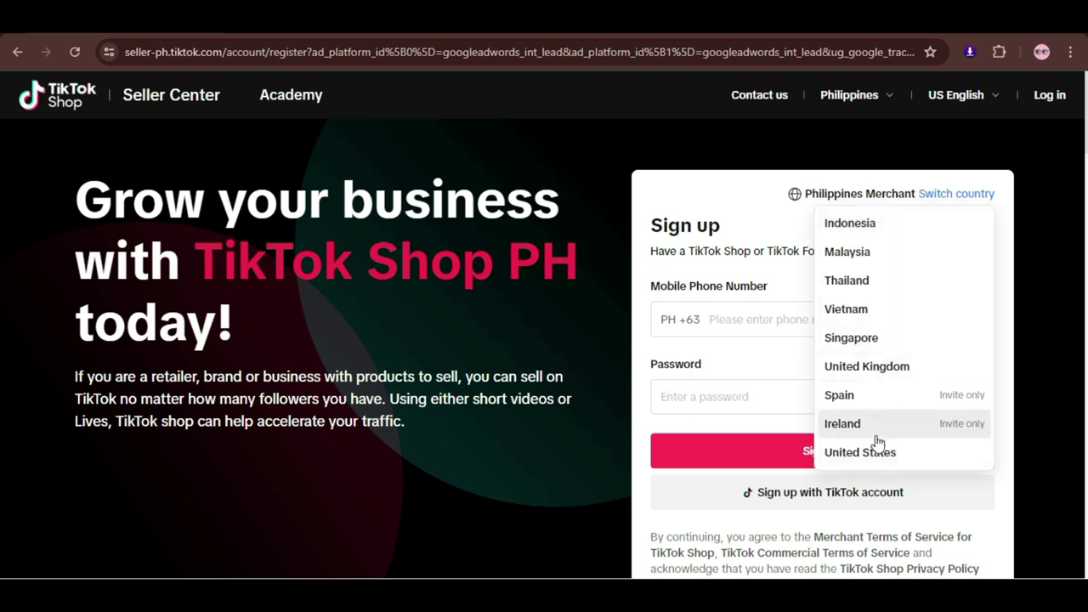
scroll(879, 437, "down", 3)
scroll(879, 437, "up", 3)
Review the four store-opening stages, expanding the details on filling out the application, waiting for the result, and setting up the store.
scroll(763, 367, "down", 10)
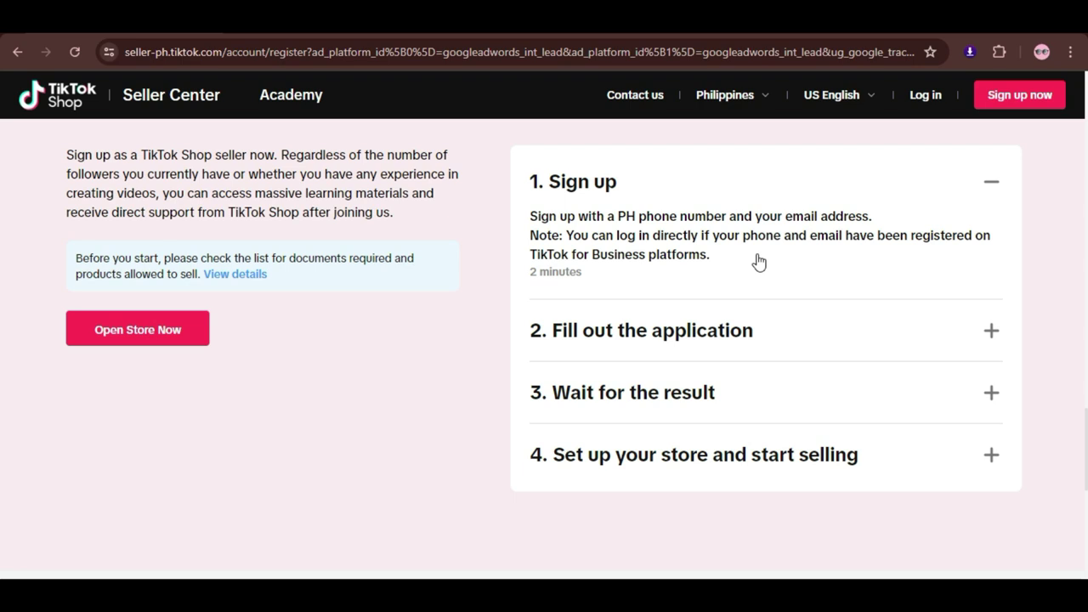
left_click(986, 333)
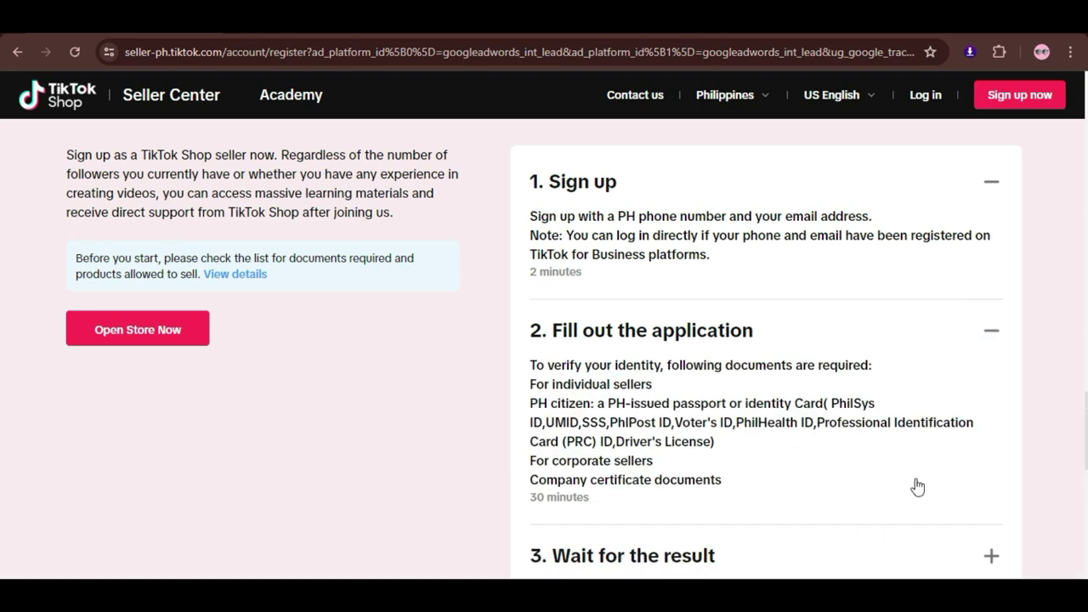
left_click_drag(722, 480, 534, 406)
left_click(534, 406)
scroll(884, 443, "down", 2)
left_click(991, 396)
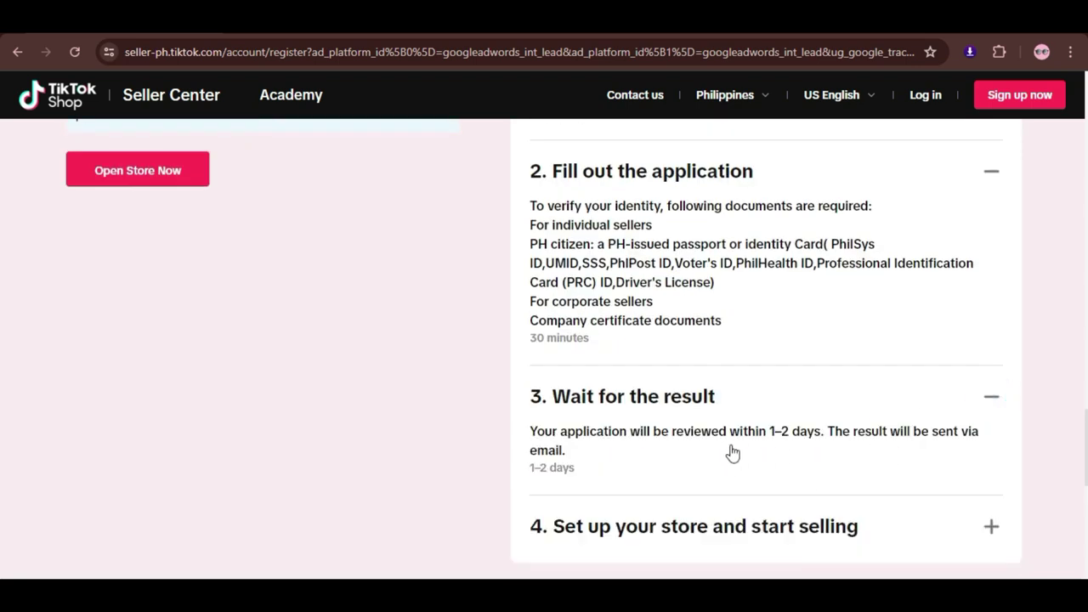
scroll(880, 448, "down", 1)
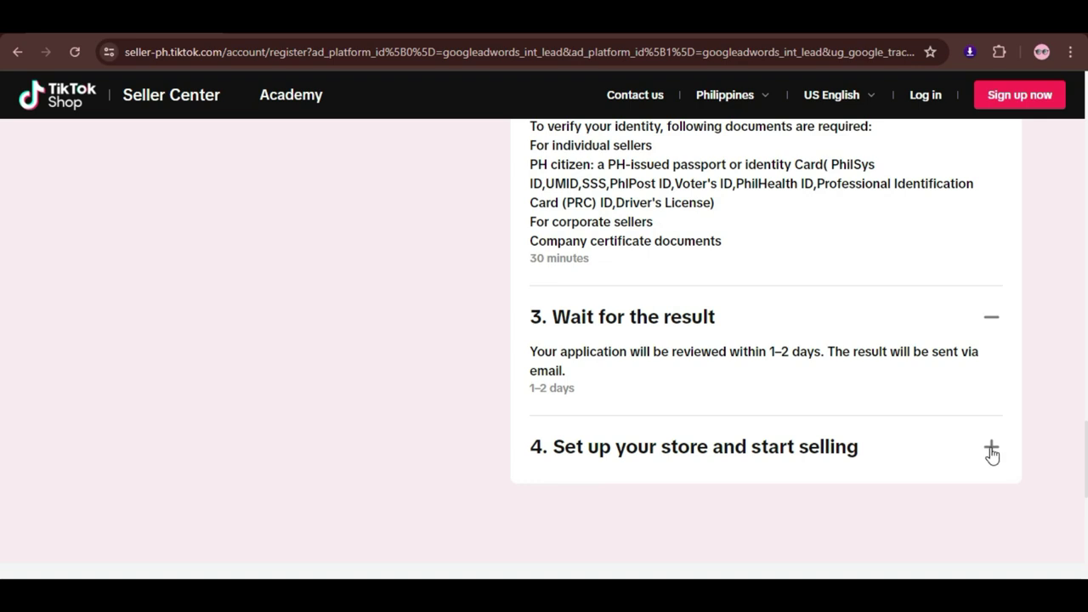
left_click(991, 450)
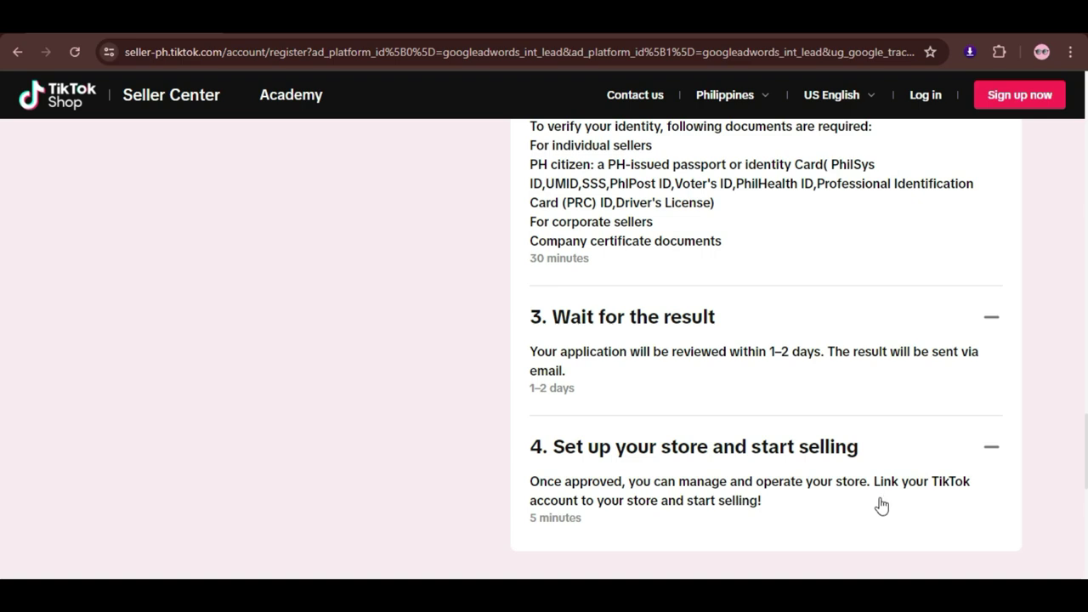
scroll(1057, 455, "up", 4)
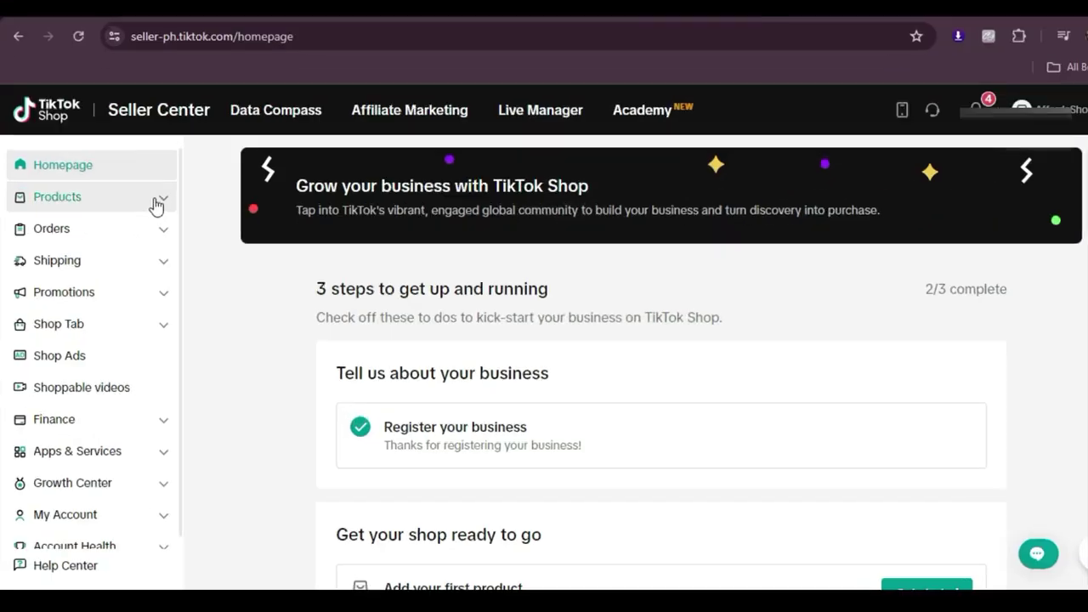
Open the Add New Product page in the Seller Center.
left_click(147, 212)
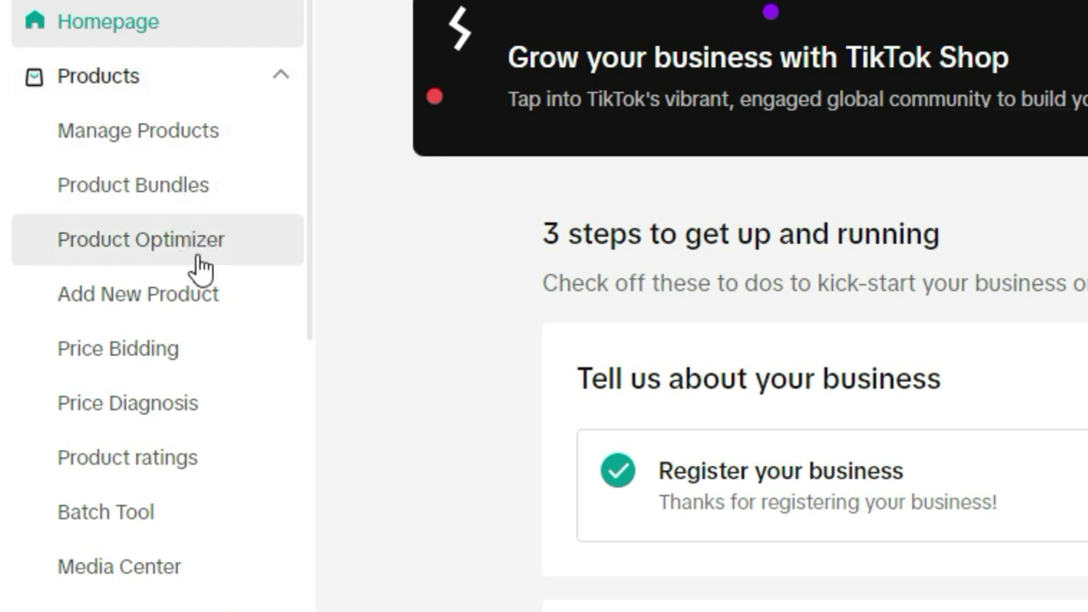
left_click(157, 297)
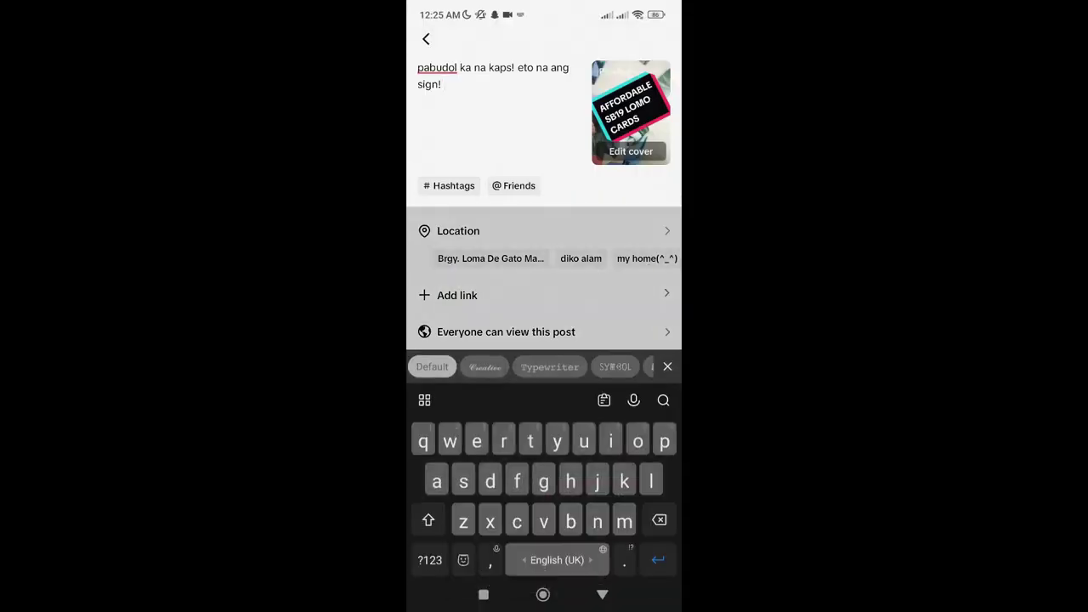
Add the hashtags #fy and #fyp to the end of the video post's caption.
left_click(429, 560)
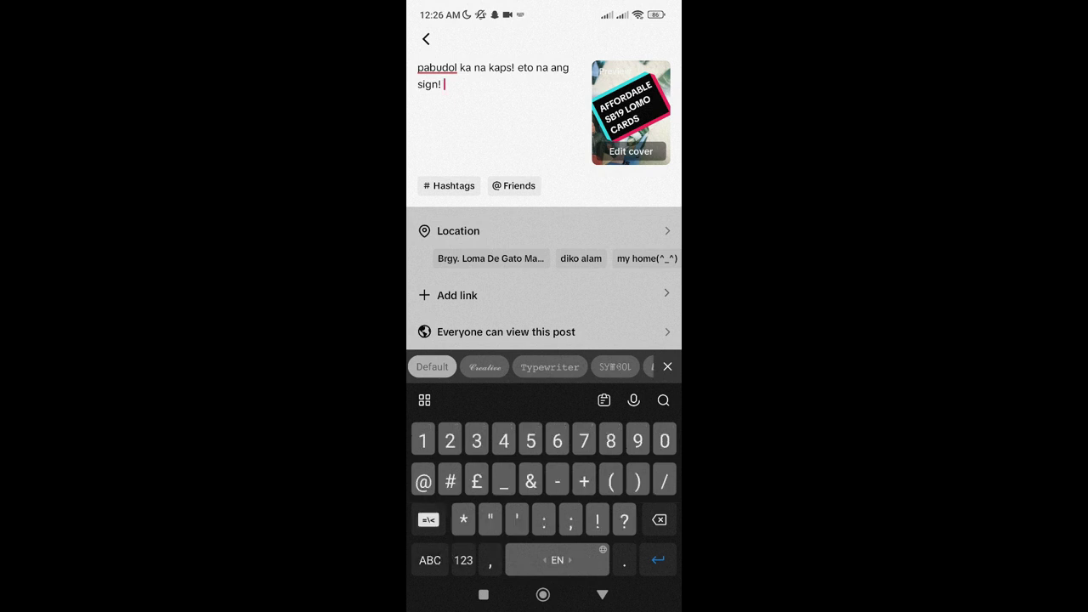
type("#fy")
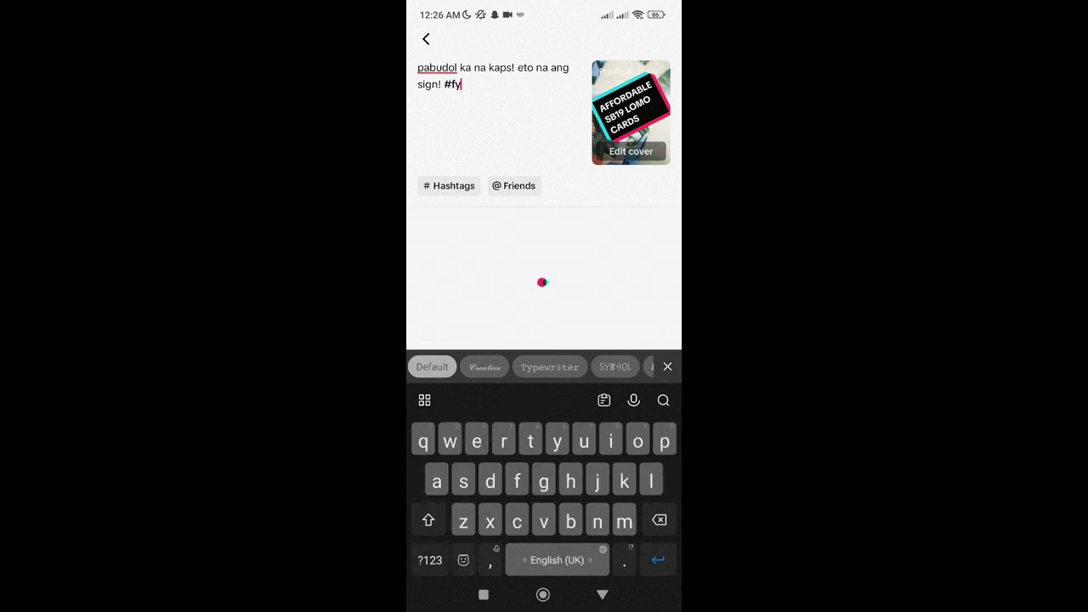
left_click(429, 560)
type("#fy")
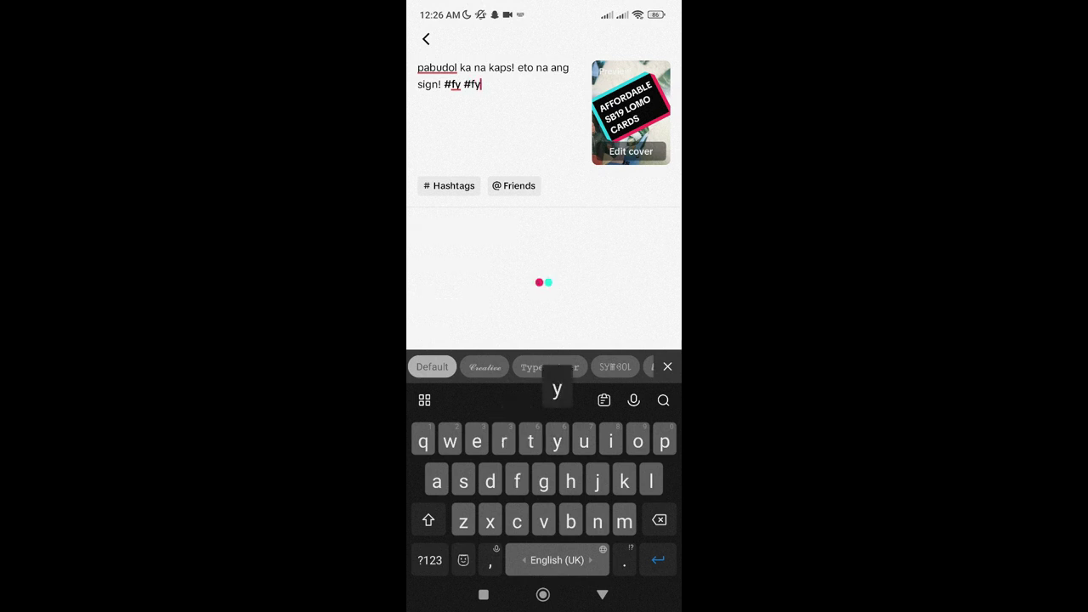
type("p")
Append the hashtags #sb19 and #lomocards to the caption and finish editing it.
left_click(429, 560)
type("#")
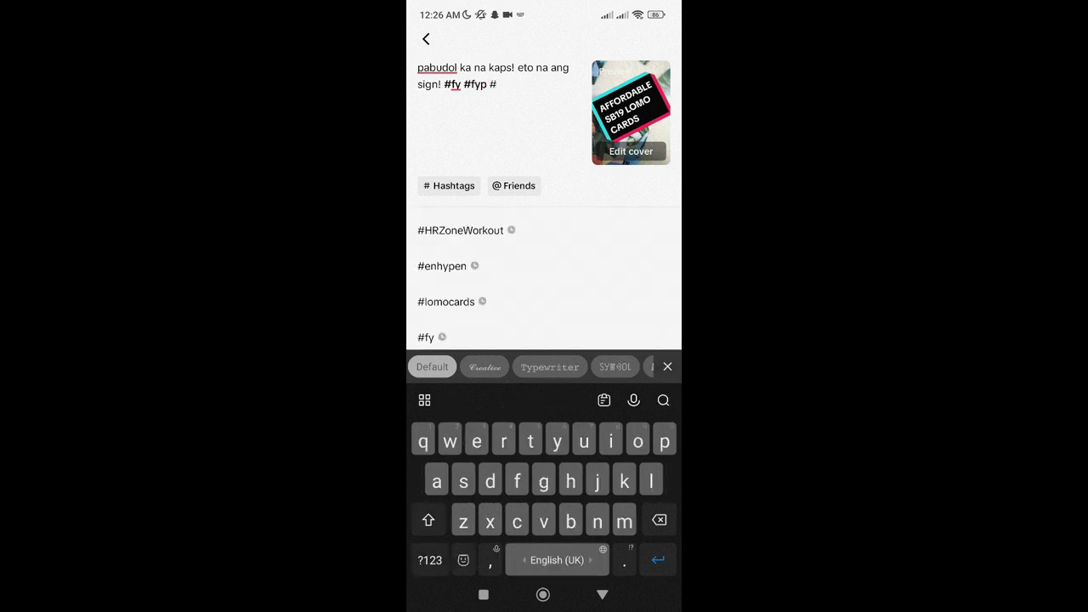
type("sb")
left_click(429, 560)
type("19")
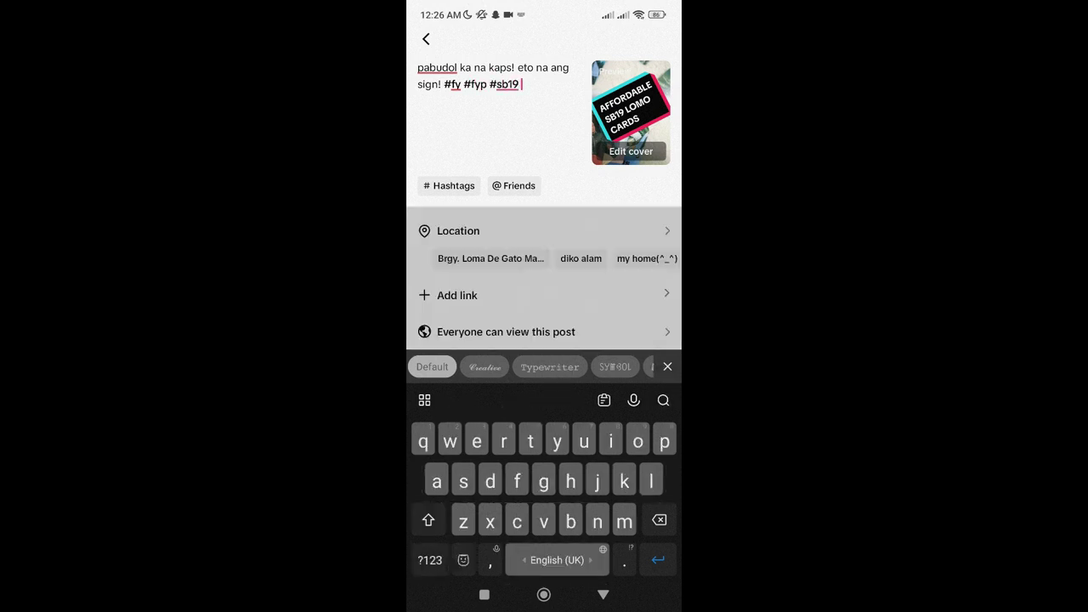
left_click(429, 560)
type("#lo")
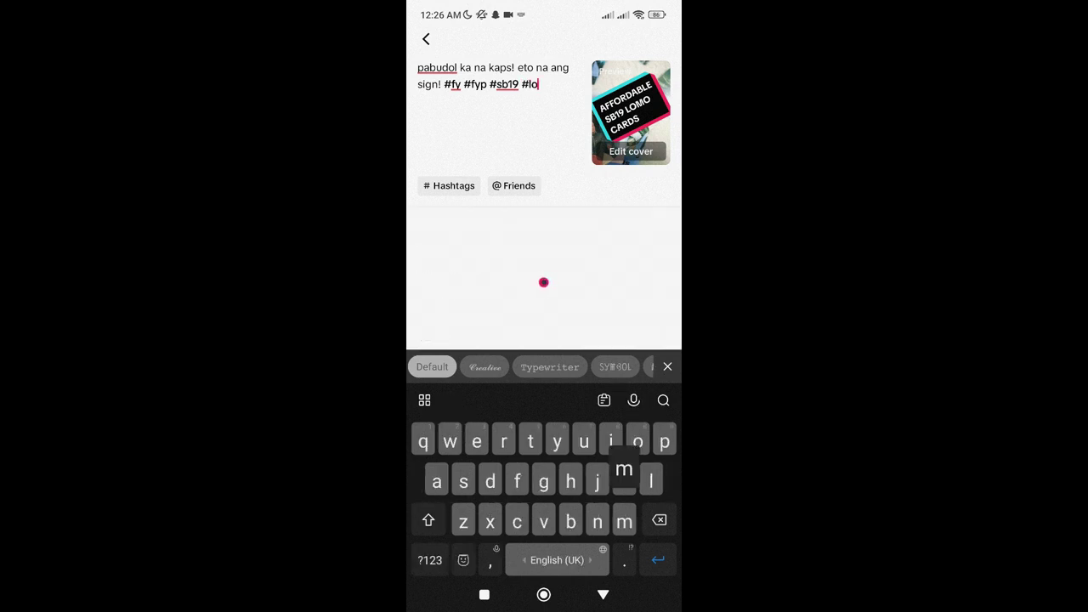
type("mocards")
key("Escape")
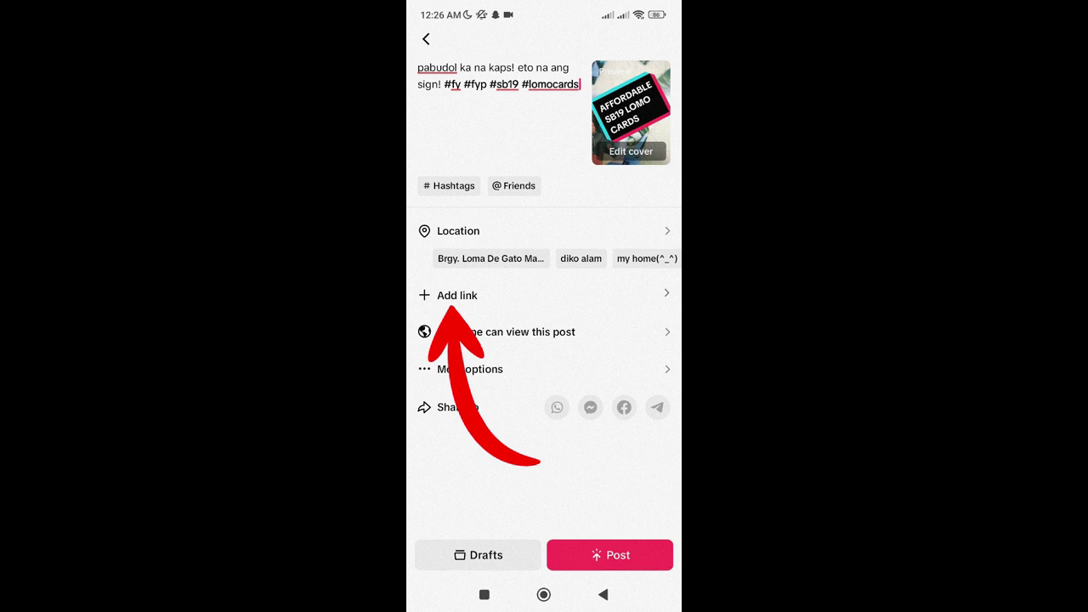
Start adding a product link to the post, choosing the SB19 BBFA Lomo Card 55Pcs box from the showcase.
left_click(457, 295)
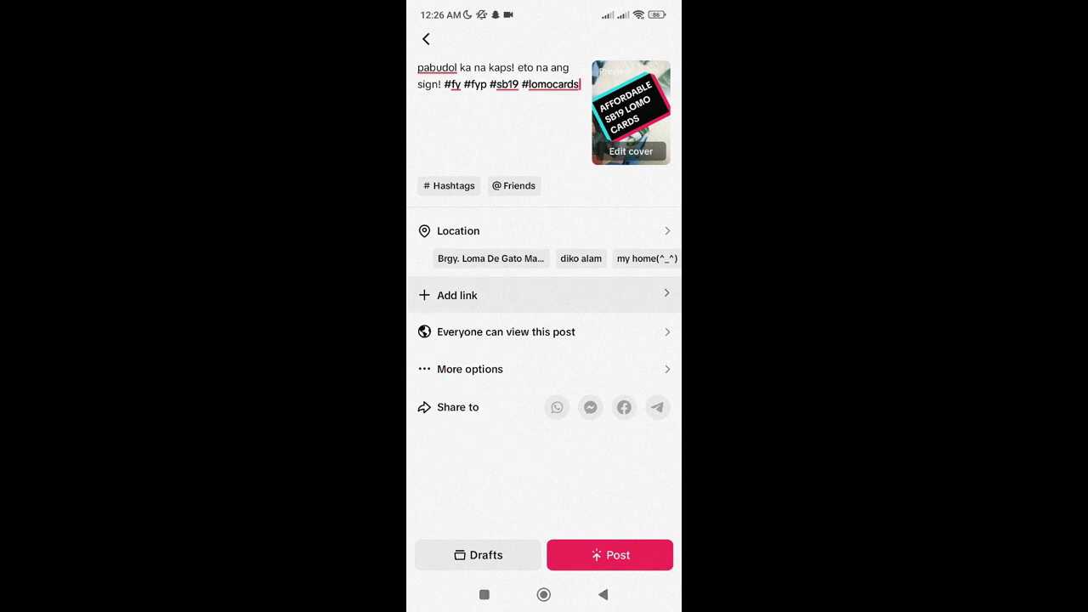
left_click(465, 493)
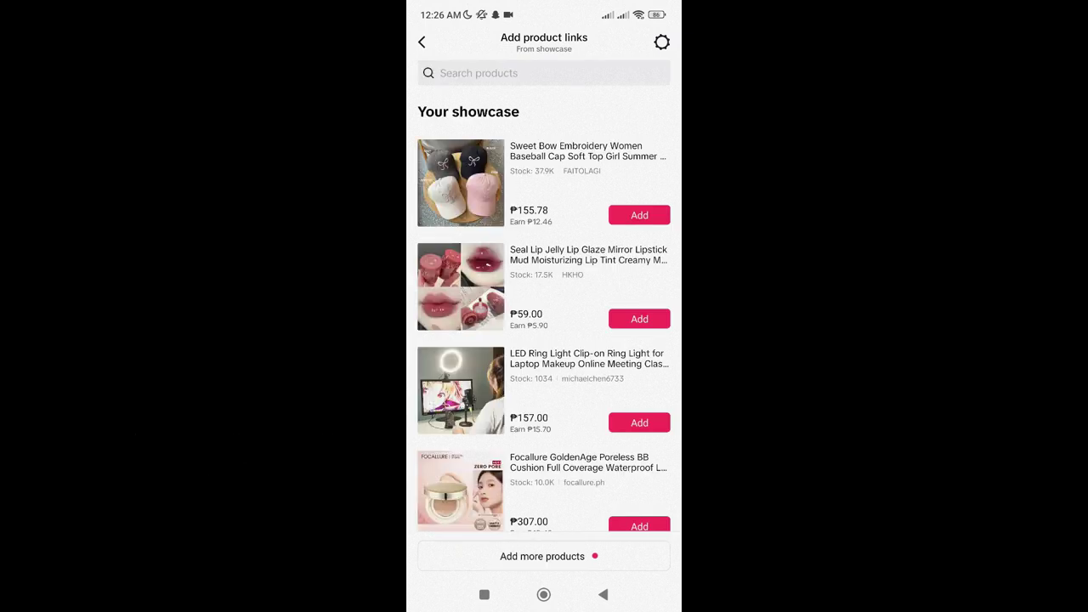
scroll(545, 311, "down", 7)
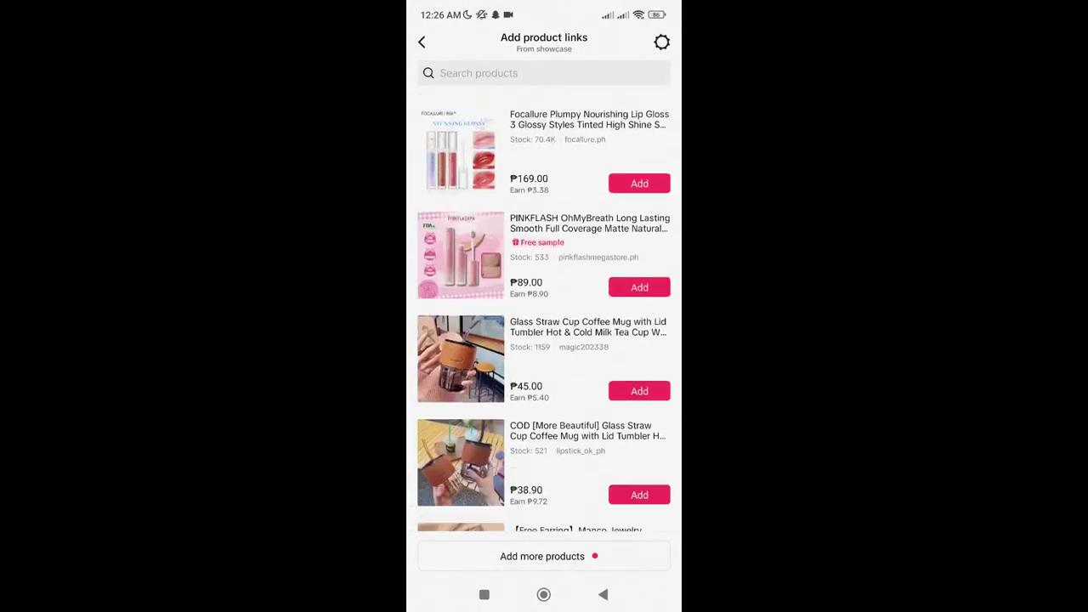
scroll(544, 311, "down", 5)
scroll(544, 311, "down", 4)
scroll(544, 311, "down", 4)
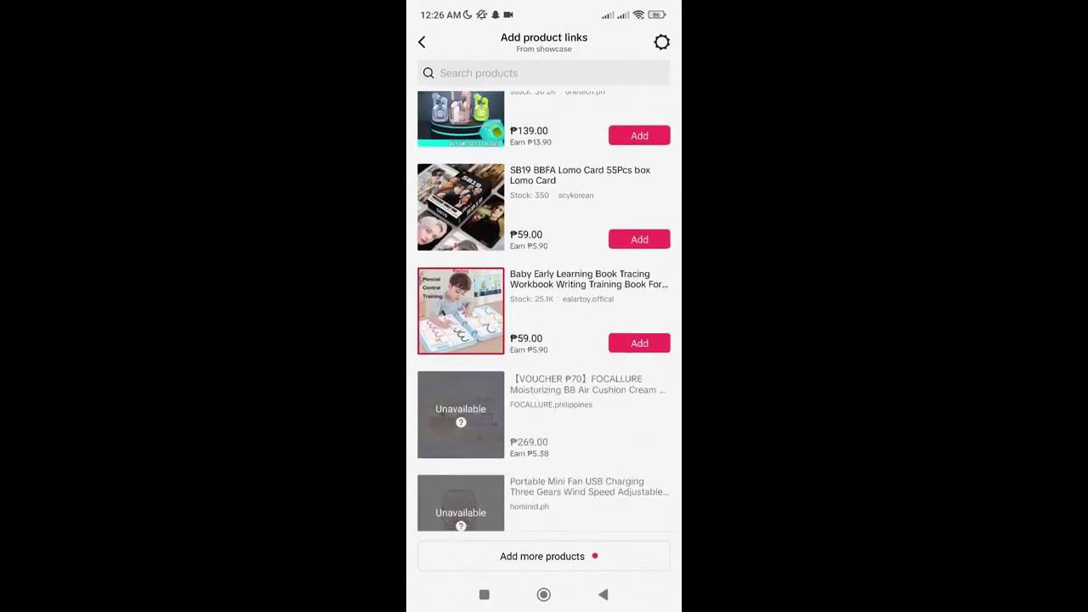
scroll(544, 311, "down", 2)
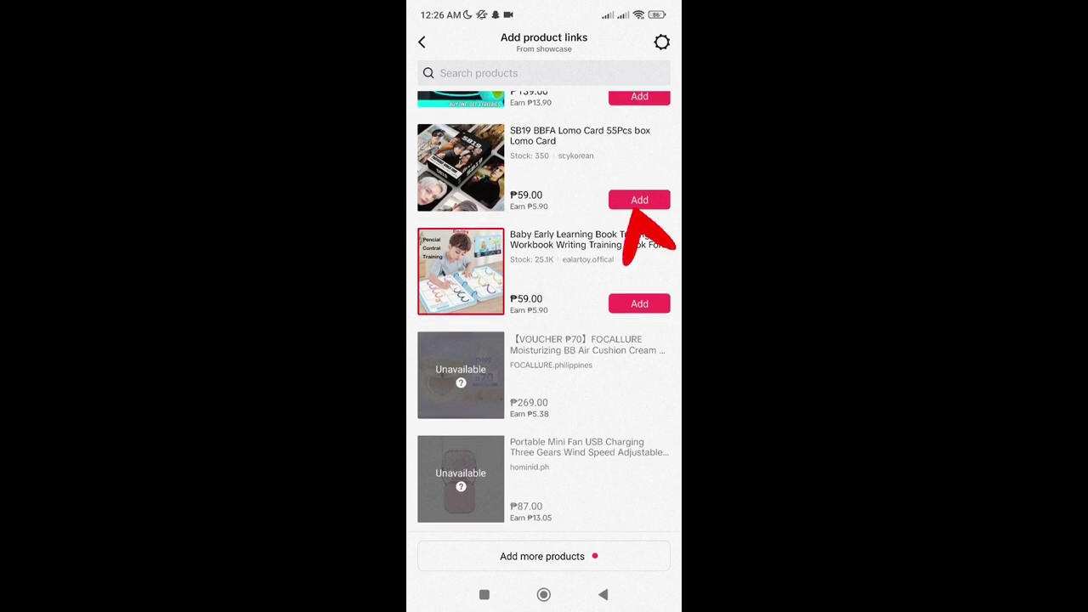
left_click(639, 199)
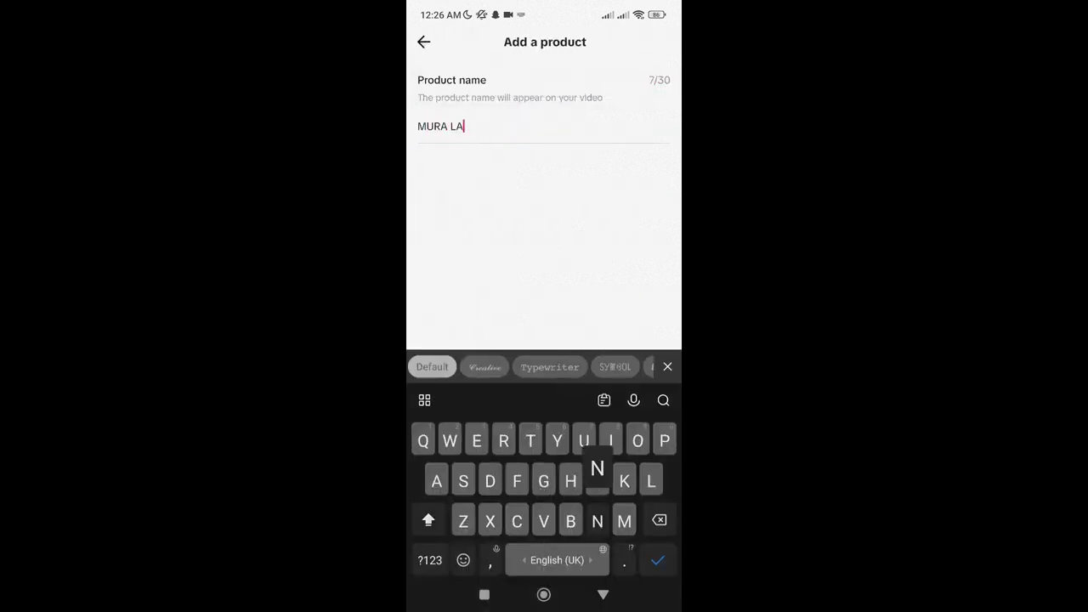
Name the linked product "MURA LANG DITO" and add it to the video post.
type("NG DITO")
key("Return")
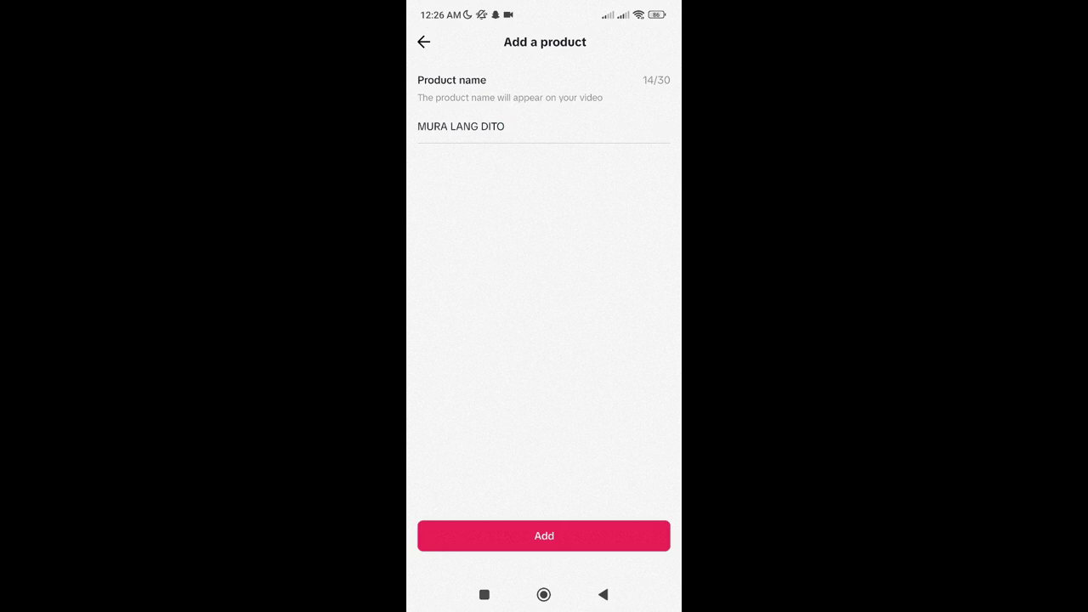
left_click(544, 536)
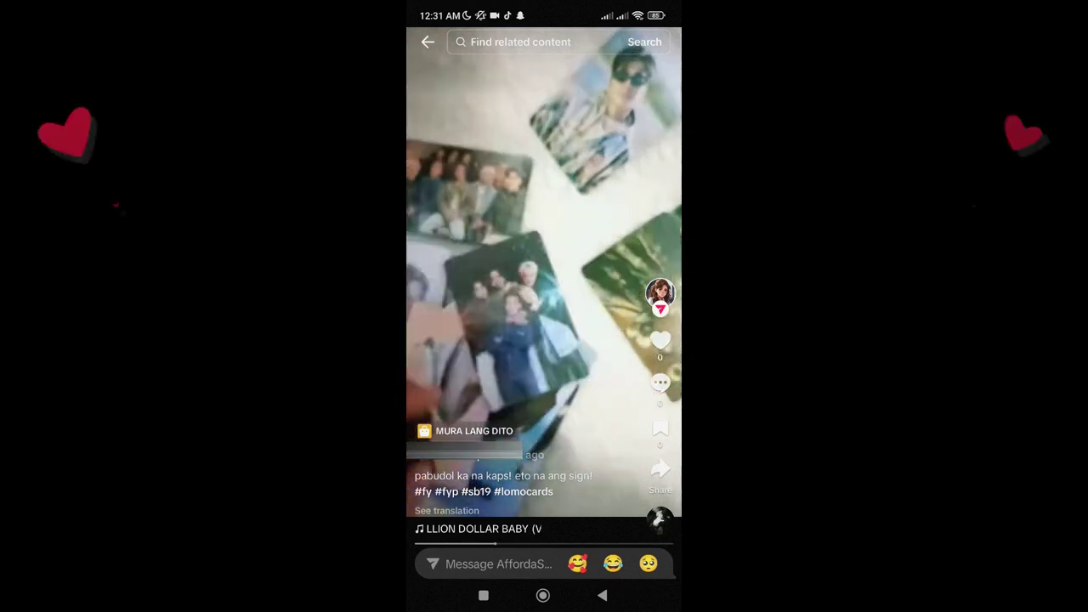
Open the MURA LANG DITO product link on the published video to view the product page.
left_click(466, 431)
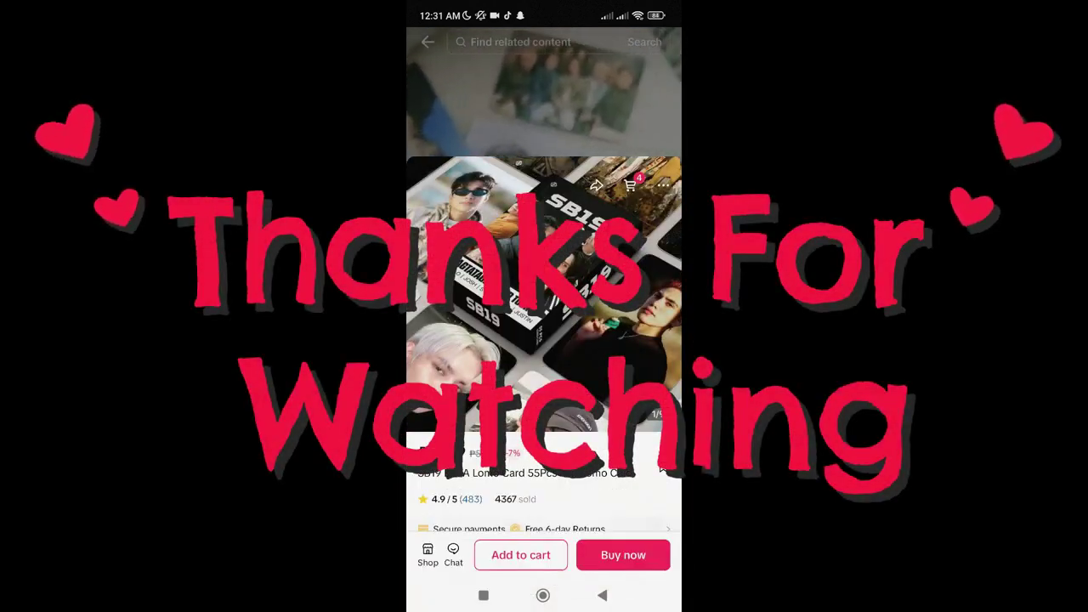